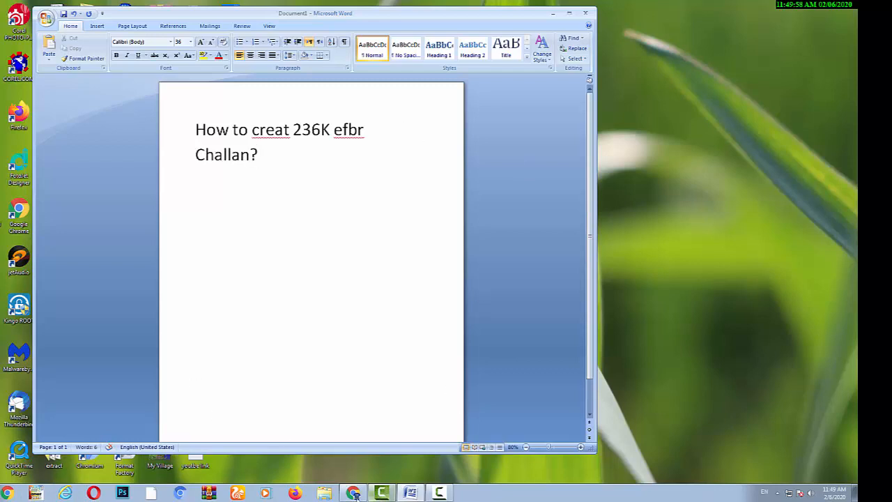
Step: Bring Chrome's blank New Tab page in front of the Word title document
{"action": "left_click", "coordinate": [354, 494]}
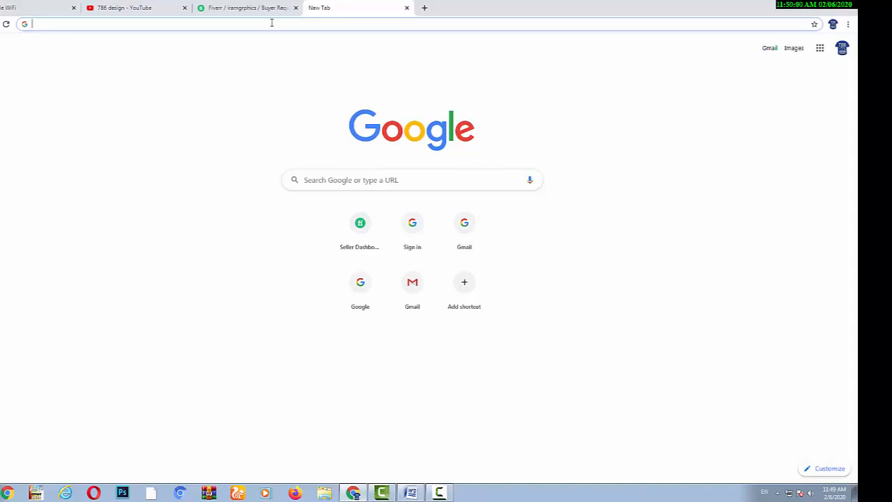
Step: Search Google for 'efbr' and open the e-FBR portal login page at e.fbr.gov.pk
{"action": "left_click", "coordinate": [317, 174]}
{"action": "type", "text": "ef"}
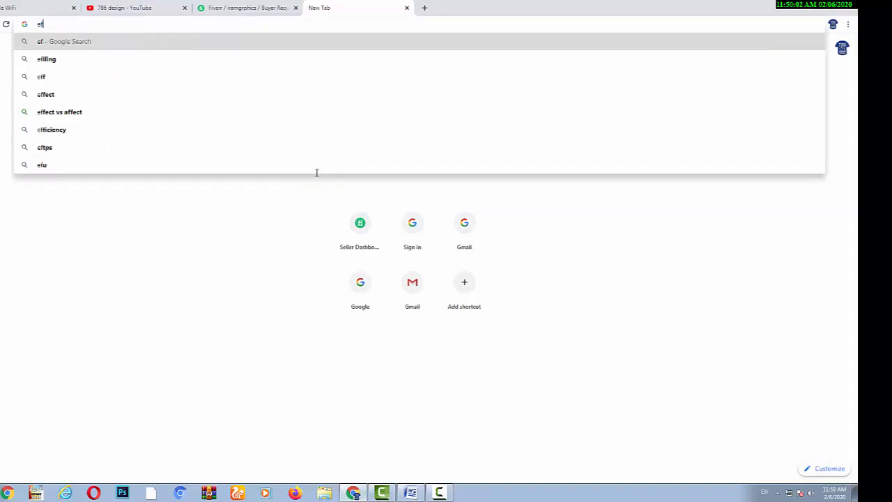
{"action": "type", "text": "br"}
{"action": "key", "text": "Return"}
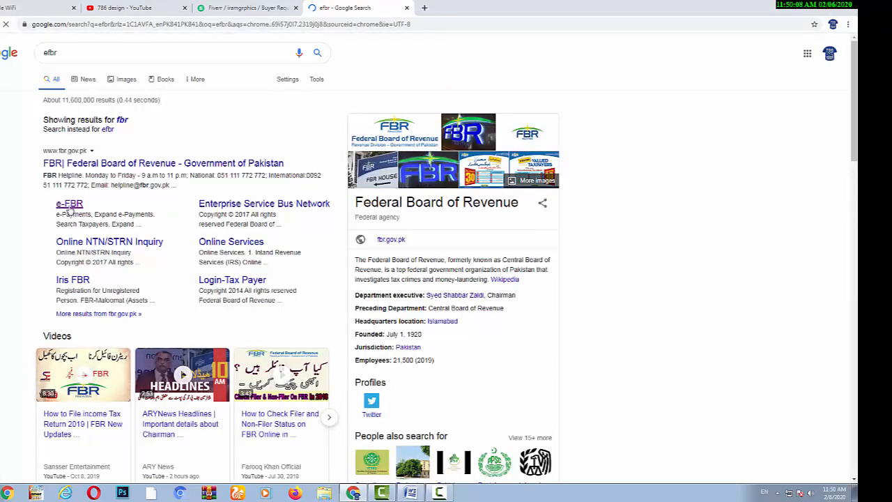
{"action": "left_click", "coordinate": [70, 207]}
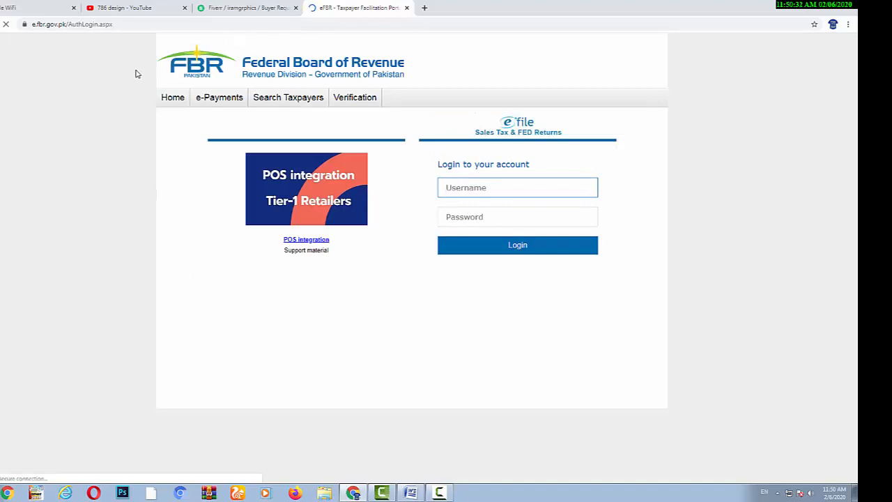
Step: Open the Income Tax form from the e-Payments menu
{"action": "mouse_move", "coordinate": [227, 105]}
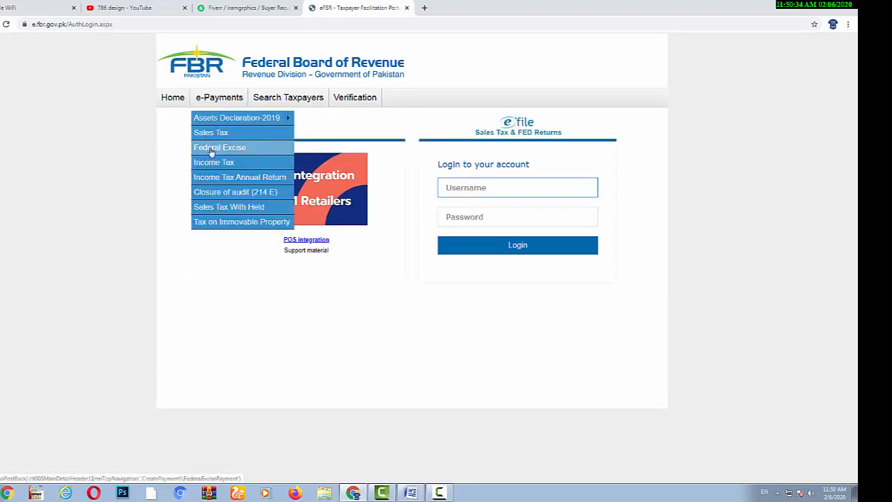
{"action": "left_click", "coordinate": [230, 164]}
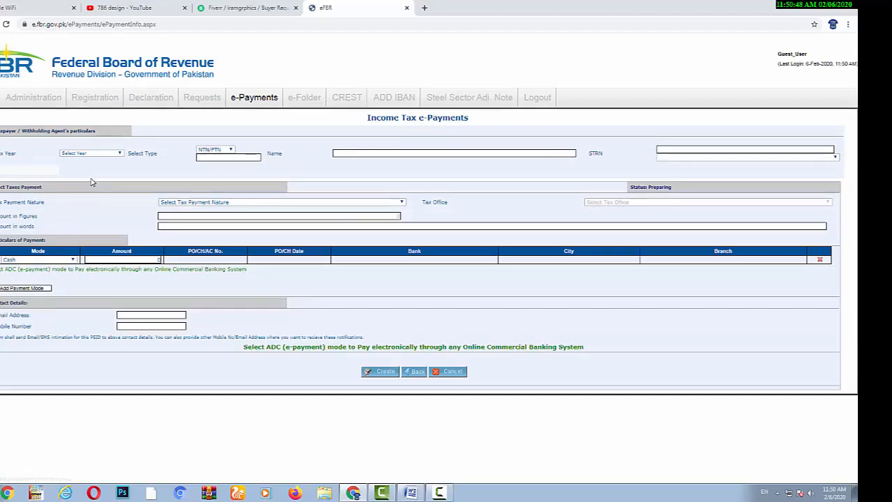
Step: Set tax year 2020 and enter the agent's NTN so the taxpayer name auto-fills
{"action": "left_click", "coordinate": [120, 154]}
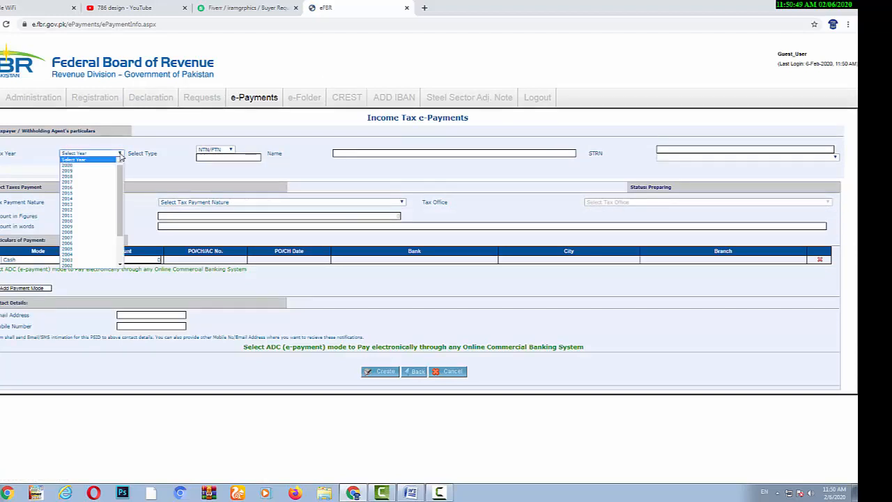
{"action": "left_click", "coordinate": [85, 170]}
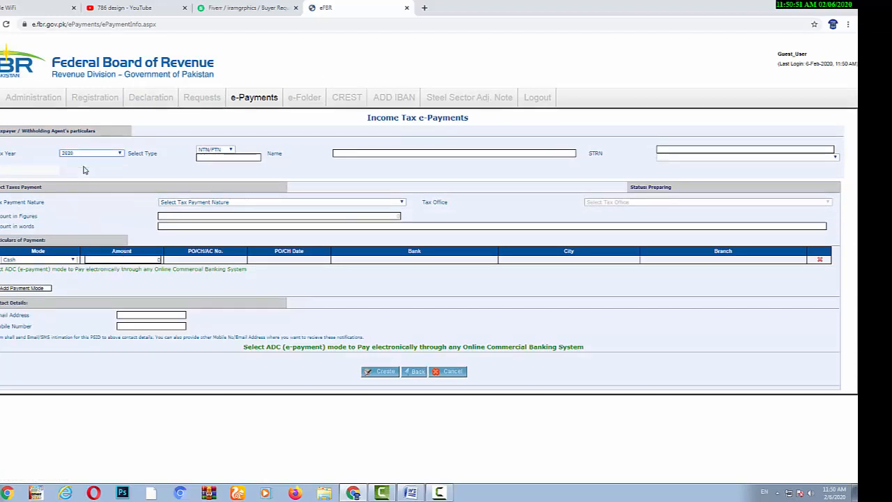
{"action": "left_click", "coordinate": [219, 158]}
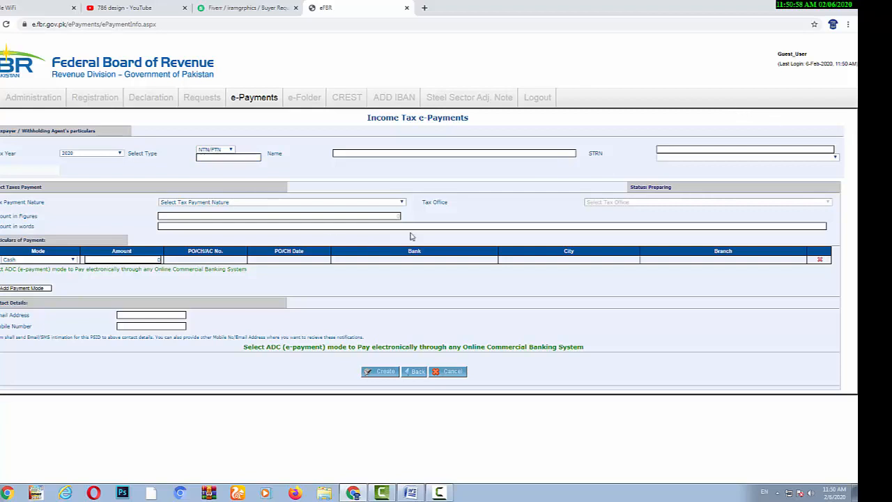
{"action": "left_click", "coordinate": [217, 158]}
{"action": "left_click", "coordinate": [353, 155]}
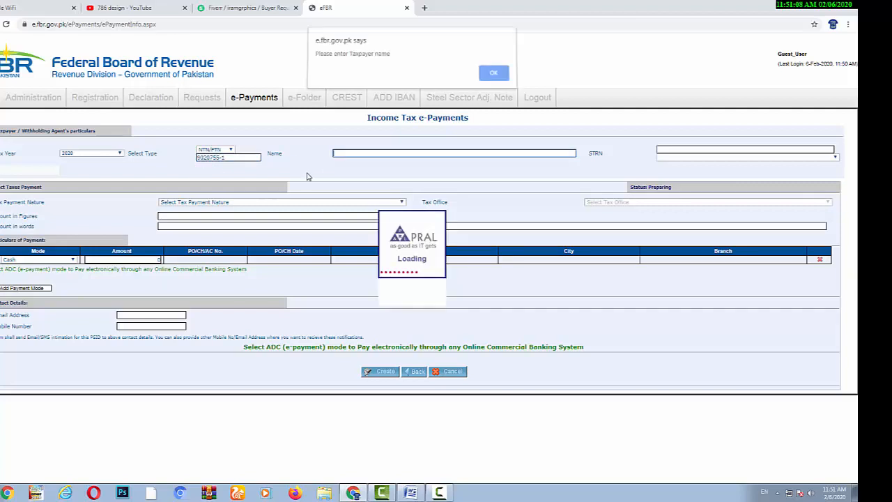
{"action": "left_click", "coordinate": [498, 80]}
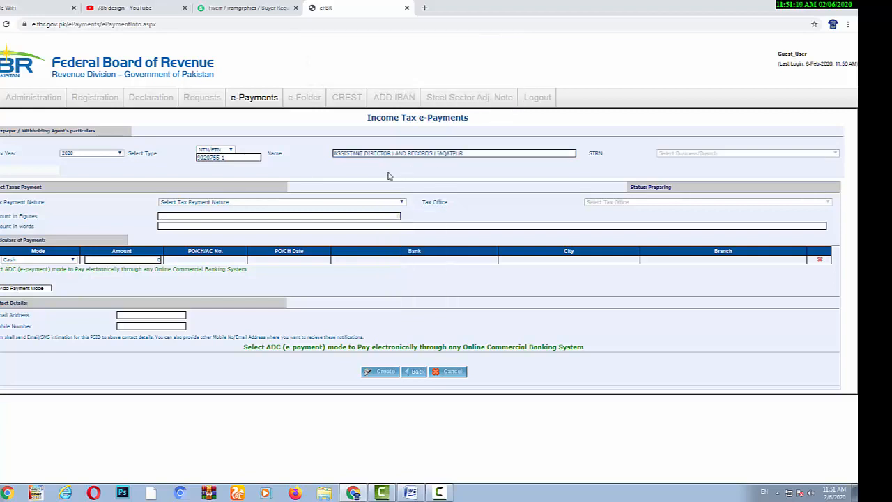
{"action": "left_click", "coordinate": [188, 203]}
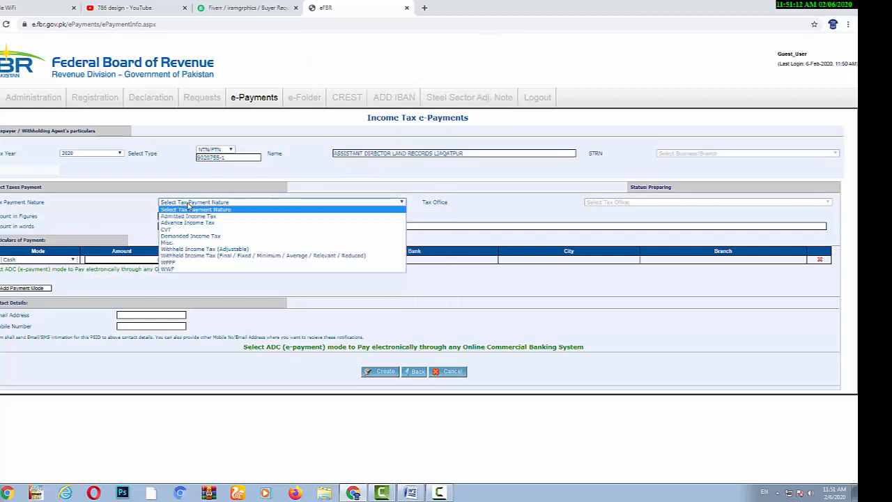
Step: Choose Withheld Income Tax (Adjustable), month Feb, and payment section 64151101 – 236K Immovable Property
{"action": "left_click", "coordinate": [183, 250]}
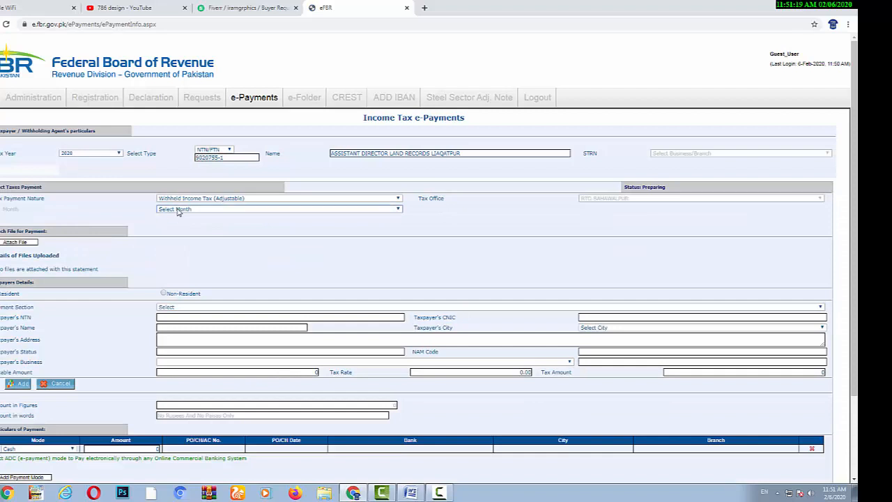
{"action": "left_click", "coordinate": [178, 209]}
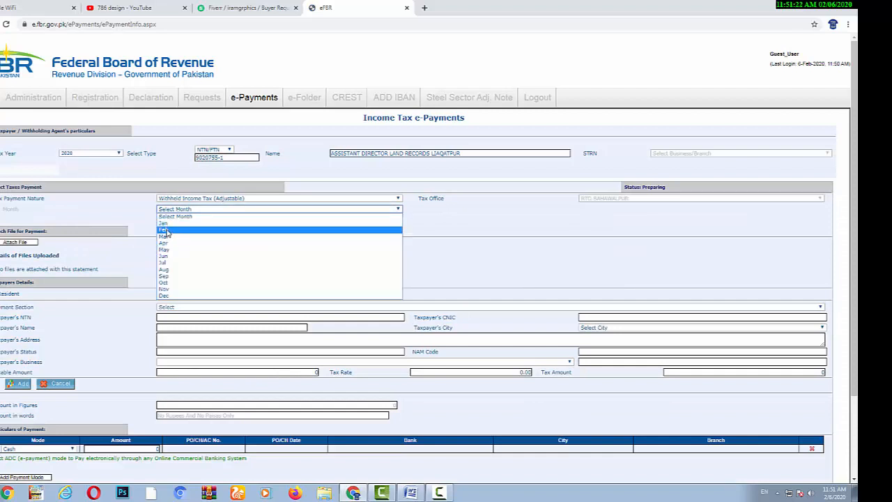
{"action": "left_click", "coordinate": [167, 230]}
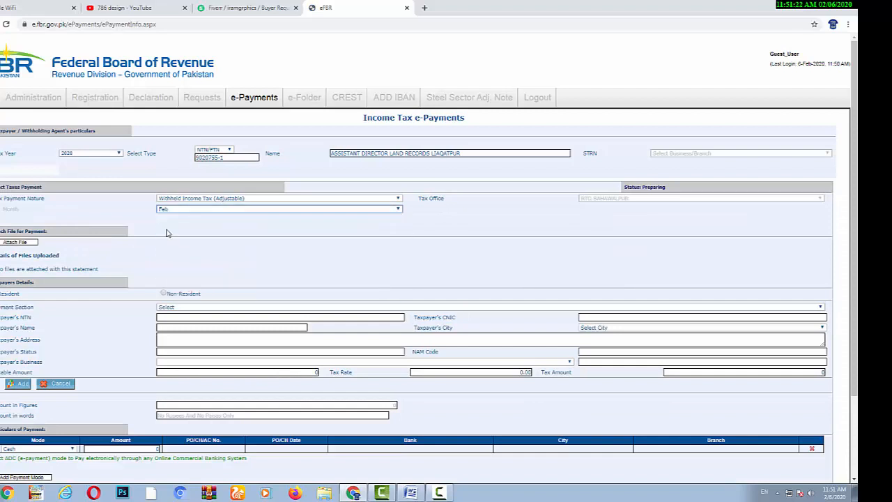
{"action": "left_click", "coordinate": [178, 308]}
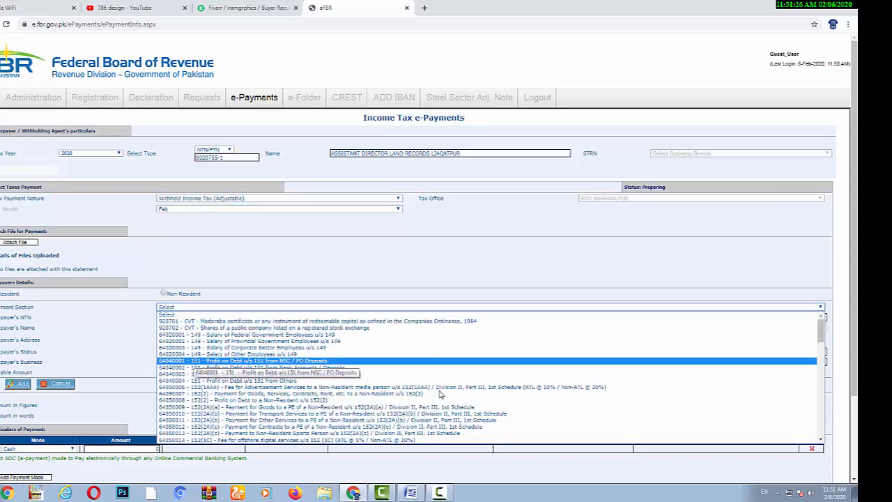
{"action": "left_click_drag", "start_coordinate": [821, 331], "coordinate": [823, 427]}
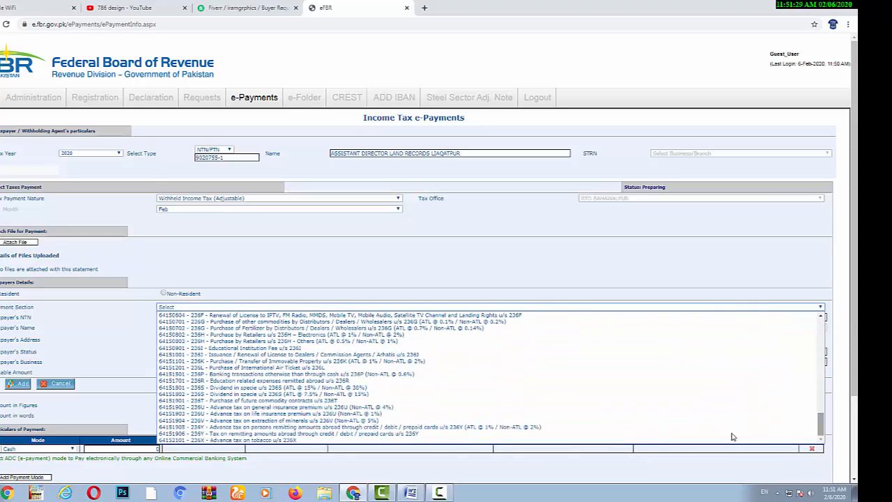
{"action": "left_click", "coordinate": [198, 363]}
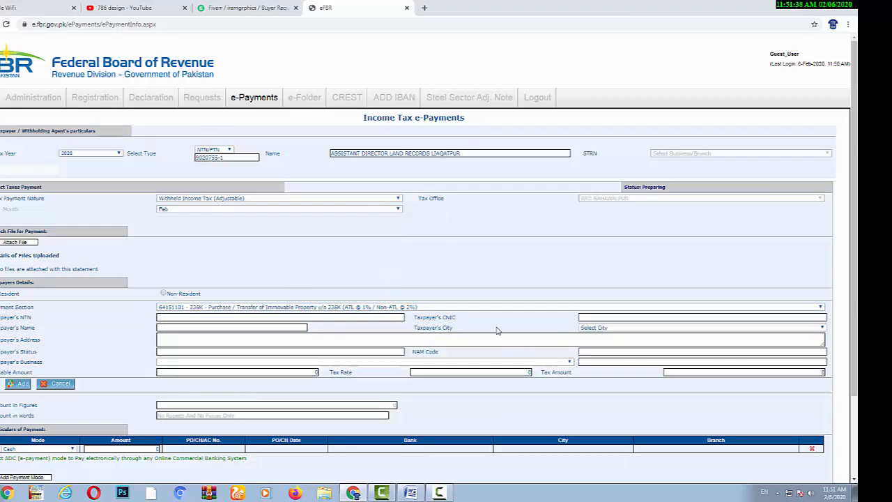
{"action": "scroll", "coordinate": [473, 293], "scroll_direction": "down", "scroll_amount": 2}
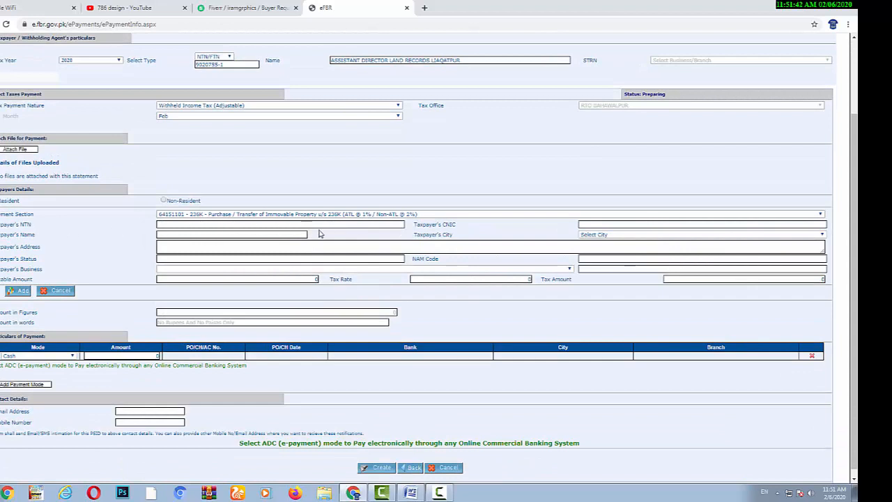
Step: Enter the buyer's CNIC and name, and set the taxpayer city to LIAQUAT PUR
{"action": "left_click", "coordinate": [613, 224]}
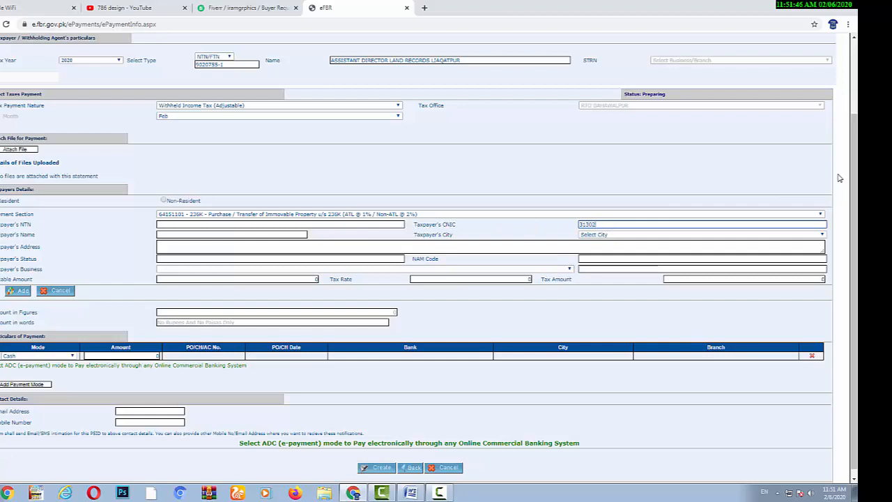
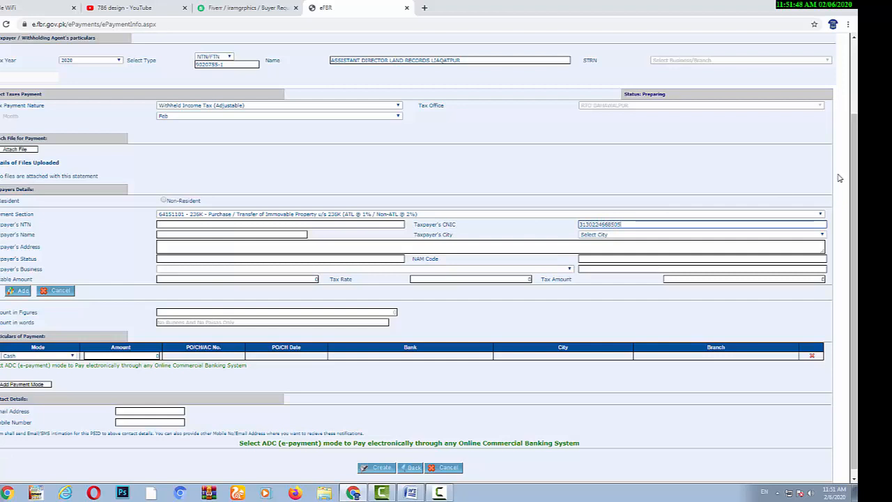
{"action": "left_click", "coordinate": [207, 235]}
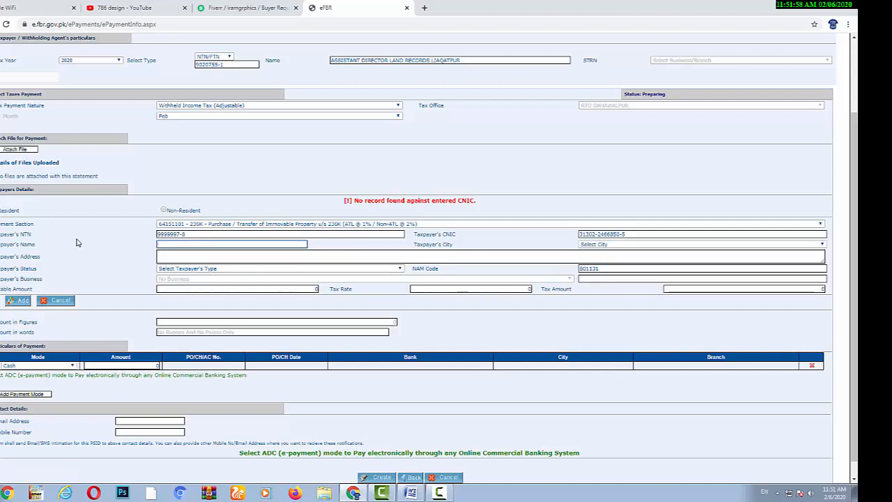
{"action": "left_click", "coordinate": [592, 245]}
{"action": "type", "text": "li"}
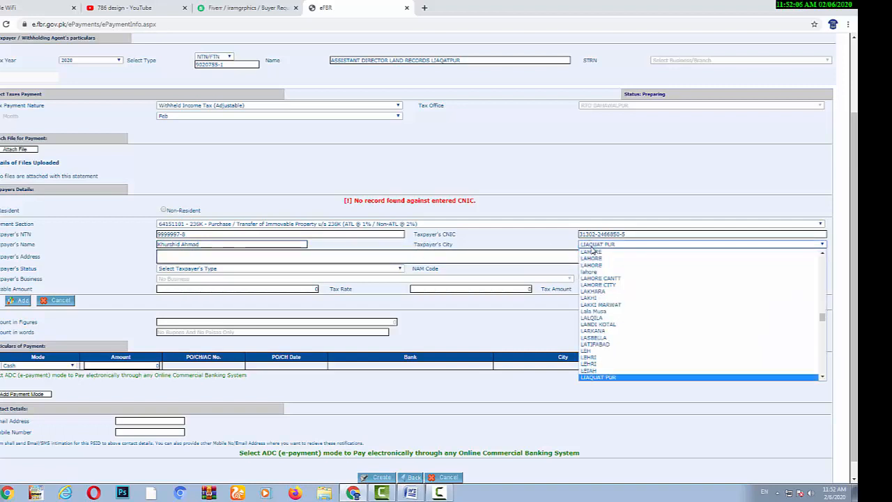
{"action": "key", "text": "Return"}
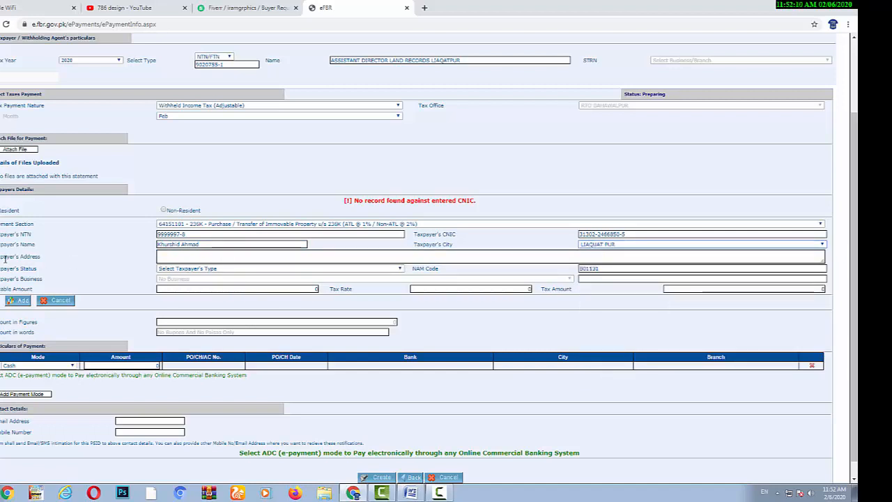
Step: Enter the taxpayer's address and set Taxpayer's Status to INDIVIDUAL
{"action": "left_click", "coordinate": [171, 257]}
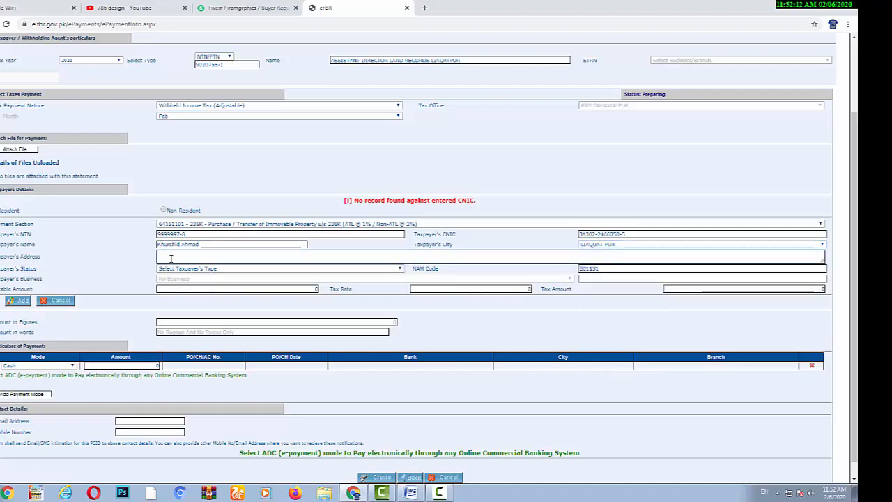
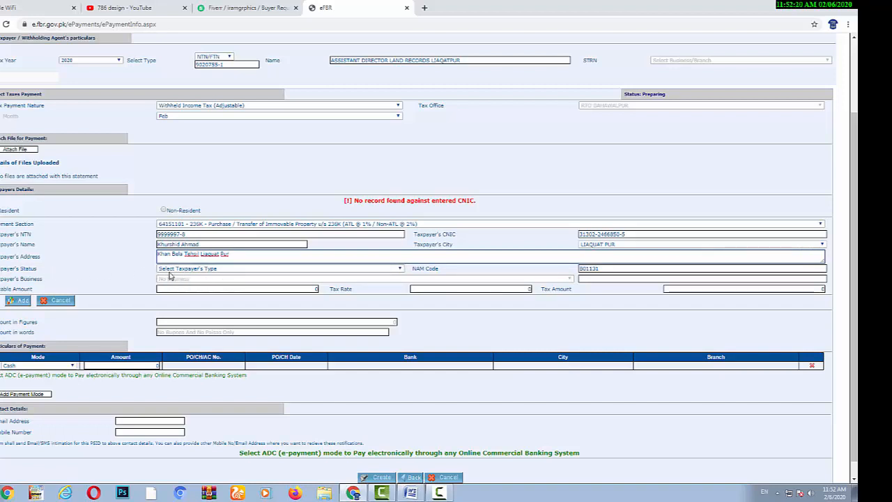
{"action": "left_click", "coordinate": [215, 272]}
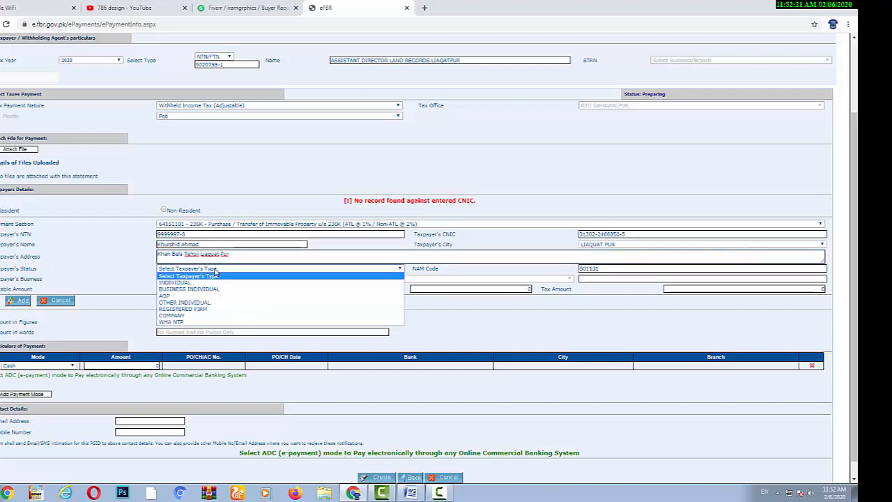
{"action": "left_click", "coordinate": [176, 282]}
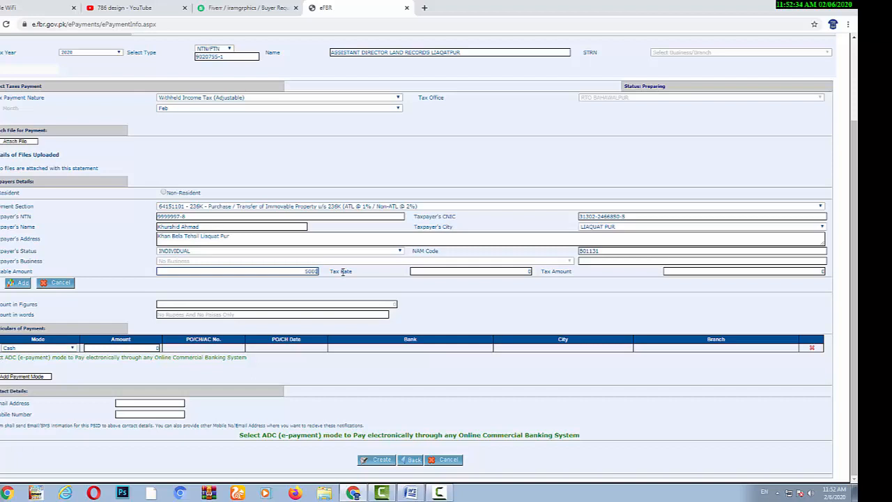
Step: Apply a 2% tax rate on 500,000 for 10,000 tax and add the buyer to the challan list
{"action": "left_click", "coordinate": [513, 274]}
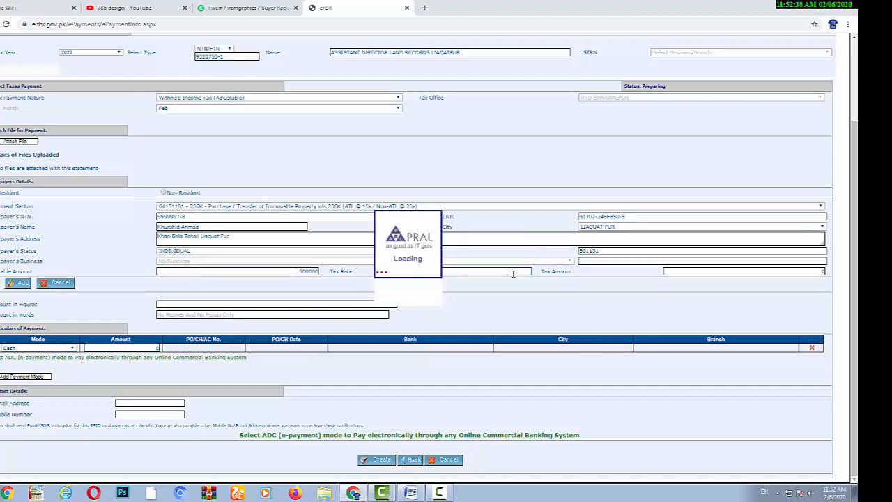
{"action": "left_click", "coordinate": [513, 274]}
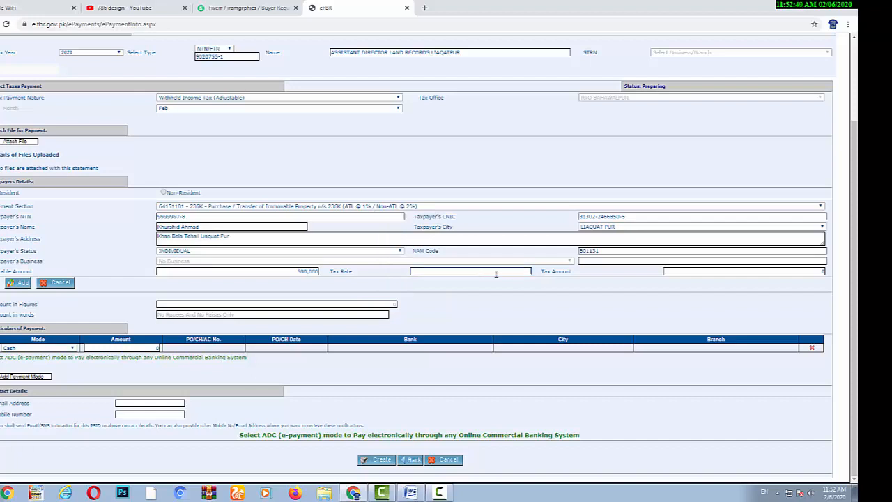
{"action": "type", "text": "2"}
{"action": "left_click", "coordinate": [806, 272]}
{"action": "left_click", "coordinate": [20, 282]}
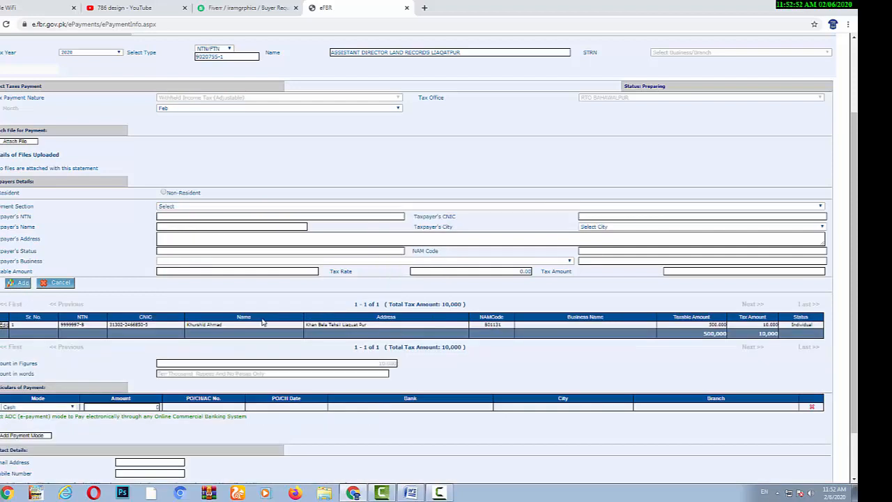
{"action": "scroll", "coordinate": [388, 335], "scroll_direction": "down", "scroll_amount": 1}
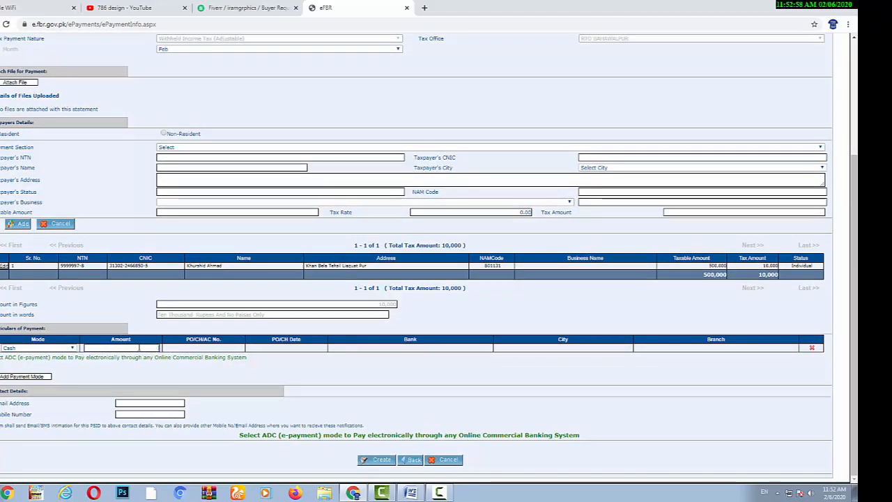
Step: Enter 10,000 as the cash payment amount and confirm the e-Payment slip to get its PSID
{"action": "left_click_drag", "start_coordinate": [159, 348], "coordinate": [139, 347]}
{"action": "key", "text": "BackSpace"}
{"action": "type", "text": "10,000"}
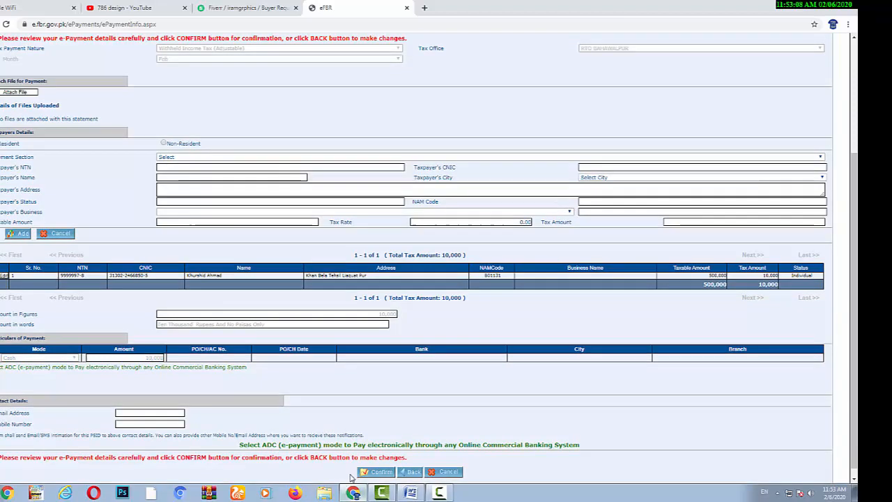
{"action": "left_click", "coordinate": [379, 473]}
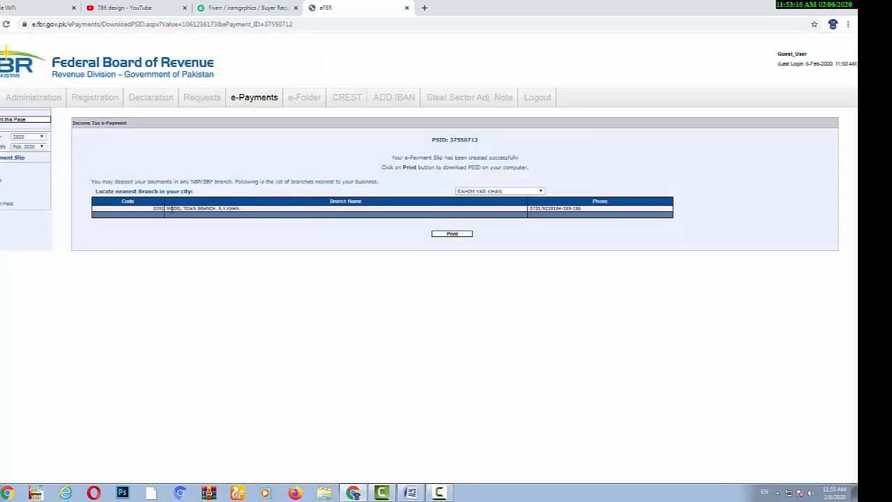
Step: List nearby branches for LIAQUAT PUR and download the PSID slip as a PDF
{"action": "mouse_move", "coordinate": [210, 208]}
{"action": "left_mouse_down"}
{"action": "mouse_move", "coordinate": [247, 216]}
{"action": "mouse_move", "coordinate": [216, 216]}
{"action": "left_mouse_up"}
{"action": "left_click", "coordinate": [528, 193]}
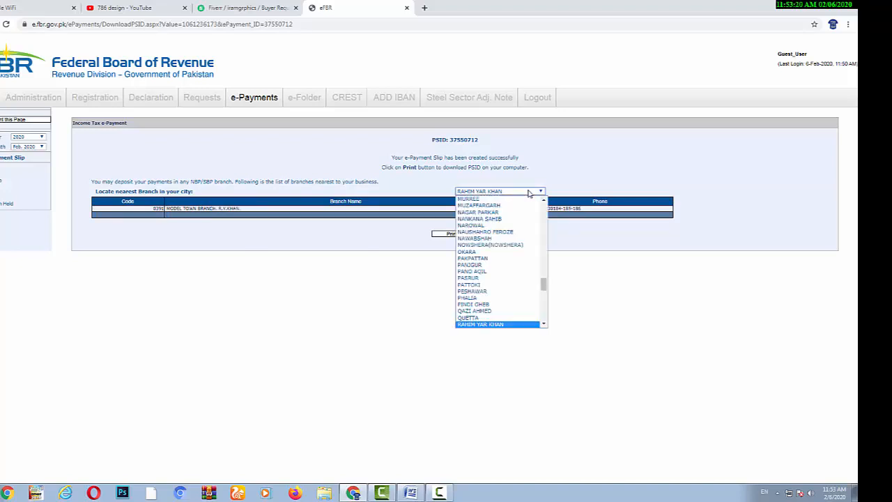
{"action": "type", "text": "li"}
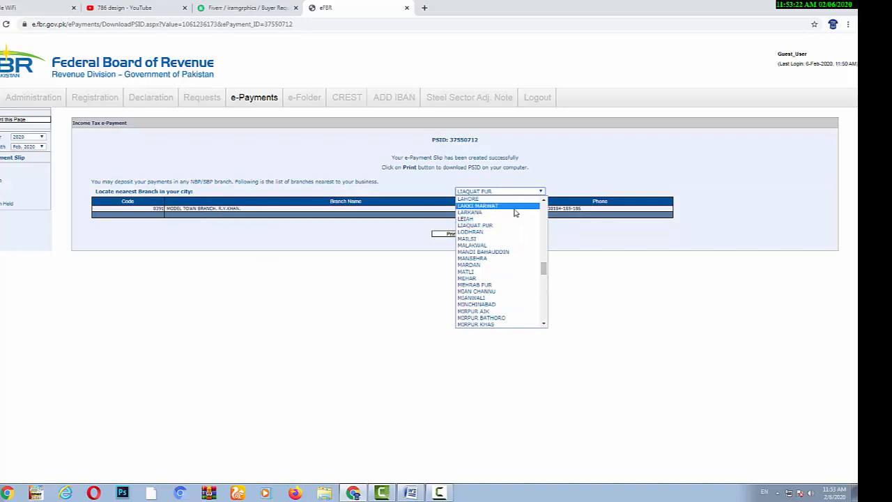
{"action": "left_click", "coordinate": [502, 226]}
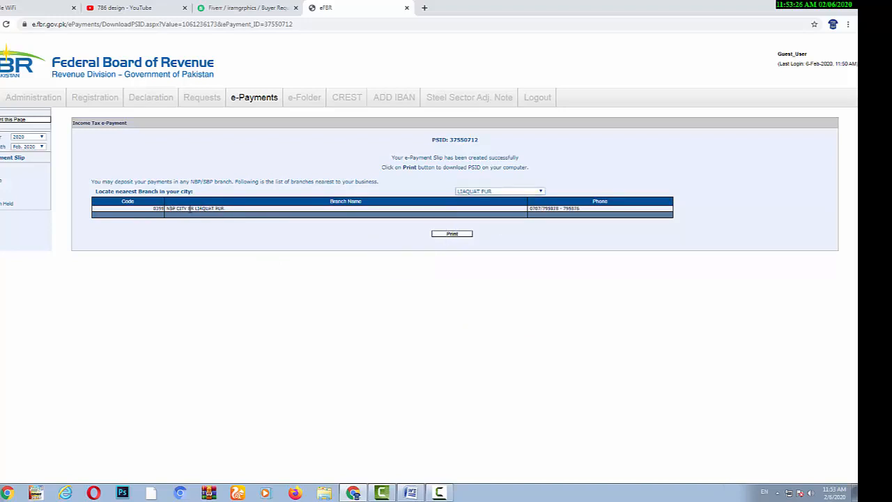
{"action": "left_click", "coordinate": [450, 235]}
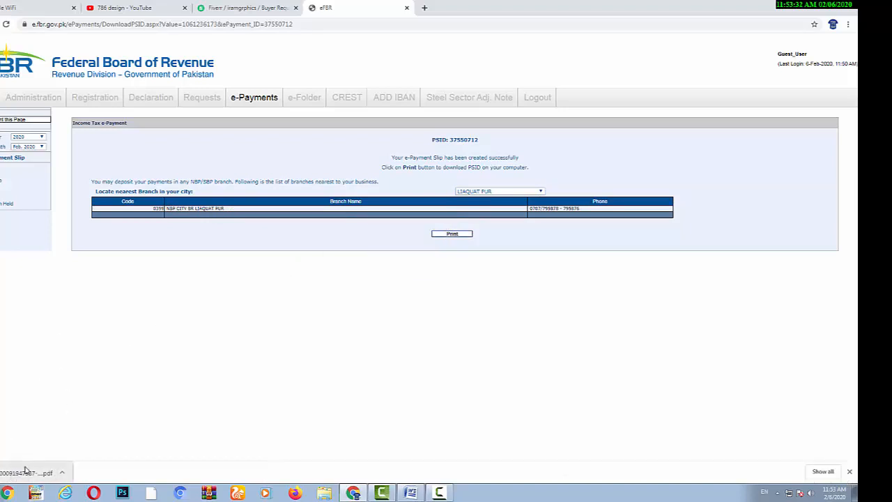
Step: Review the downloaded Income Tax Payment Challan PDF, then return to the Word document
{"action": "left_click", "coordinate": [25, 472]}
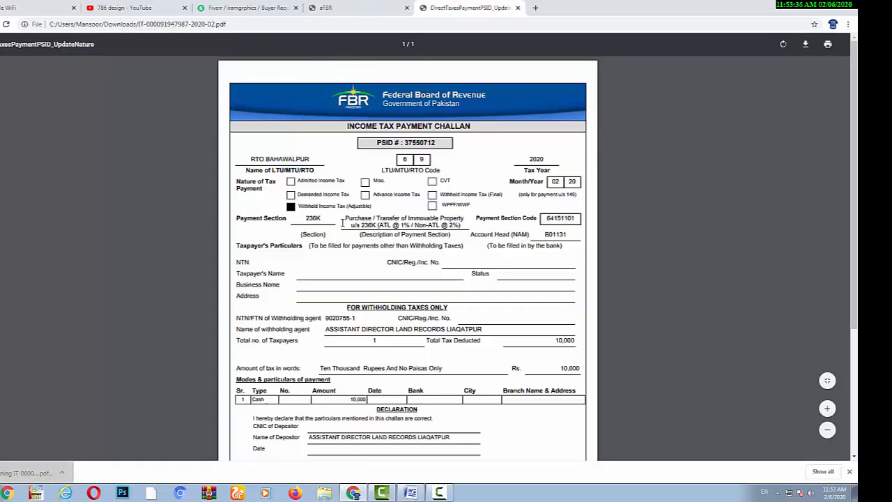
{"action": "scroll", "coordinate": [342, 223], "scroll_direction": "down", "scroll_amount": 3}
{"action": "scroll", "coordinate": [369, 224], "scroll_direction": "up", "scroll_amount": 3}
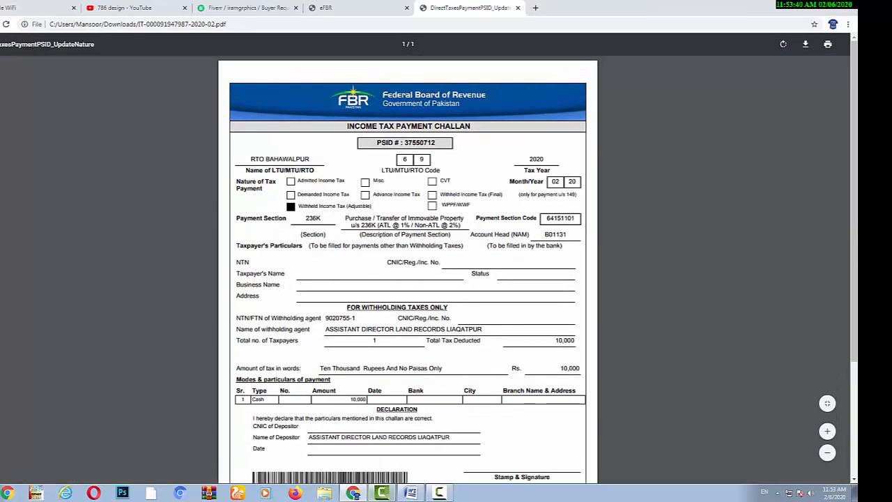
{"action": "left_click", "coordinate": [410, 493]}
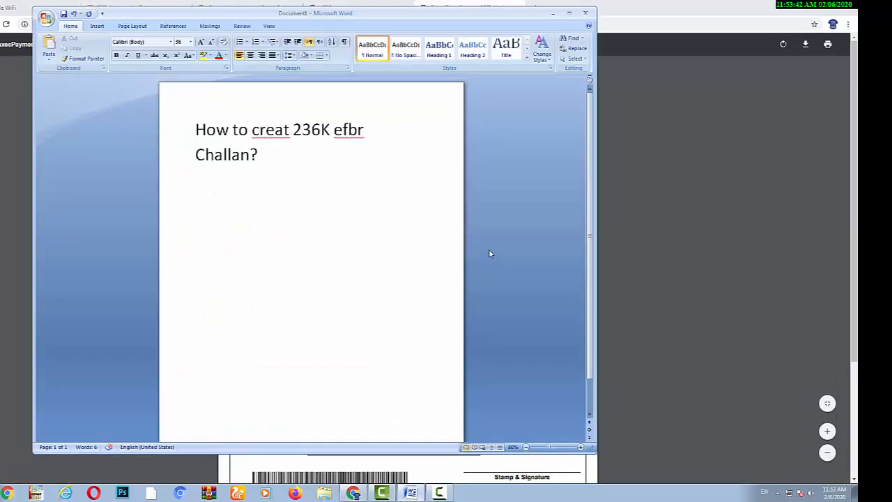
Step: Add 'Thanks for Watching' and 'Plz Subscribe my Channel' on separate lines under the title, followed by a blank line
{"action": "key", "text": "Return"}
{"action": "key", "text": "Return"}
{"action": "type", "text": "Thanks f"}
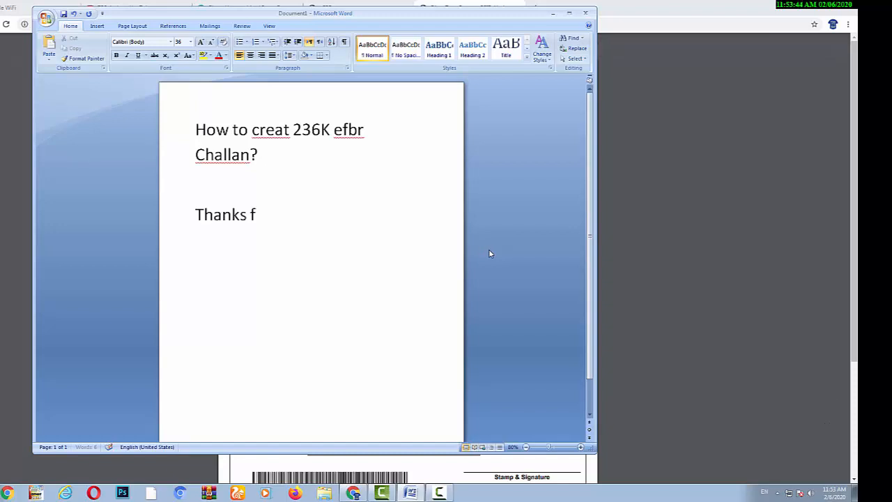
{"action": "type", "text": "or Watching"}
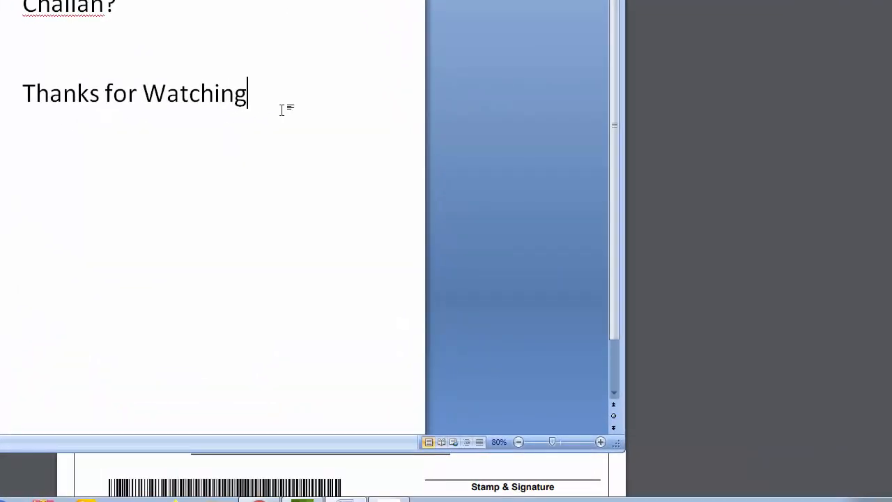
{"action": "key", "text": "Return"}
{"action": "type", "text": "Plz Sub"}
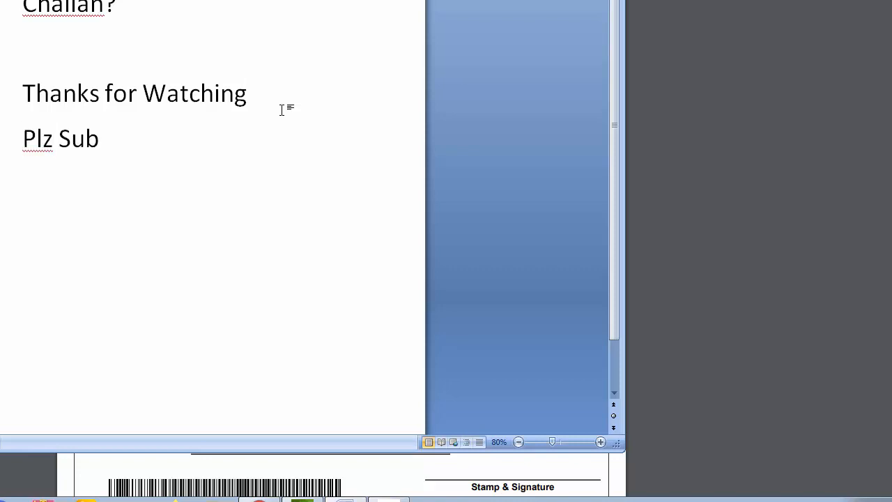
{"action": "type", "text": "scribe me"}
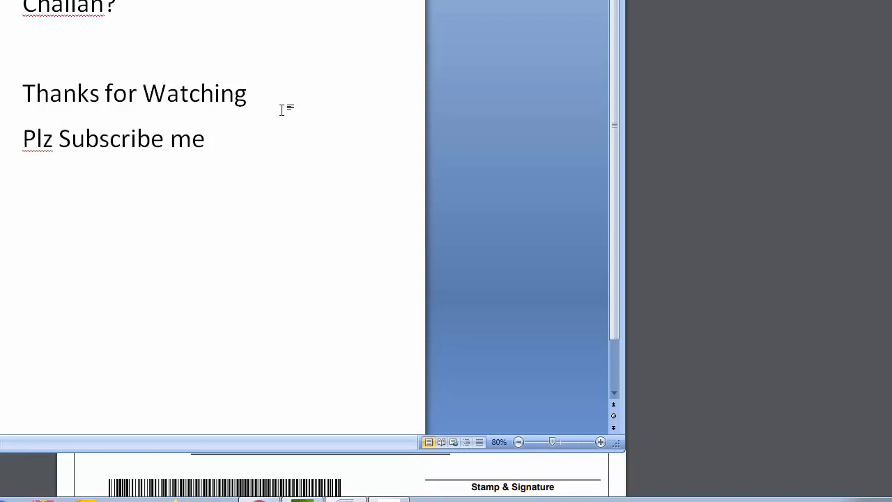
{"action": "key", "text": "BackSpace"}
{"action": "type", "text": "y Channel"}
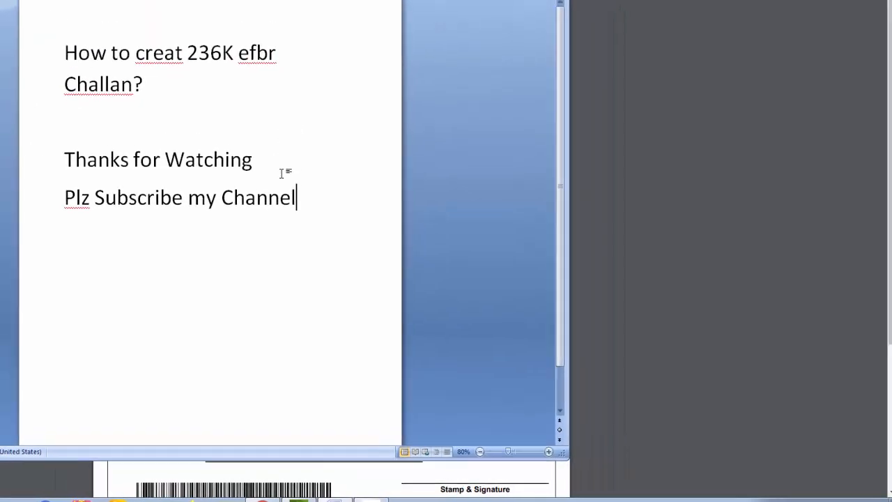
{"action": "key", "text": "Return"}
{"action": "key", "text": "Return"}
{"action": "type", "text": "T"}
{"action": "key", "text": "BackSpace"}
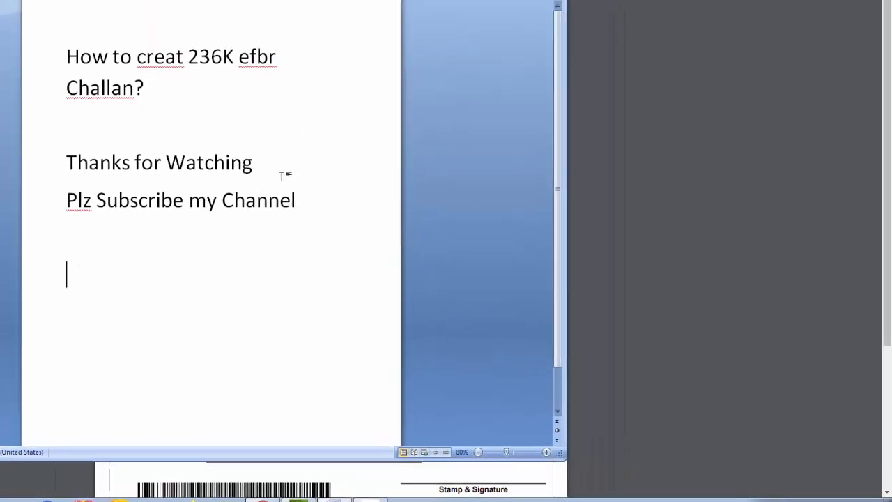